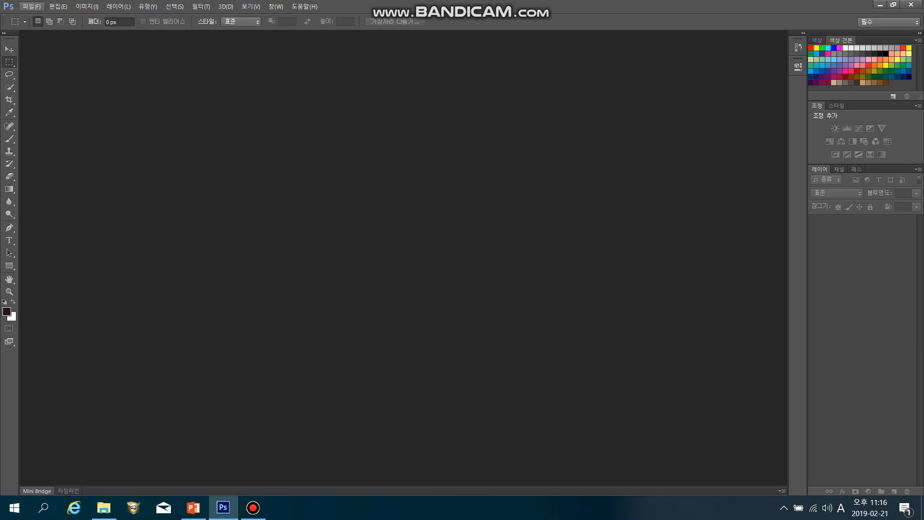
Step: Start a new document named 1 with the International Paper preset and A4 size
left_click(32, 6)
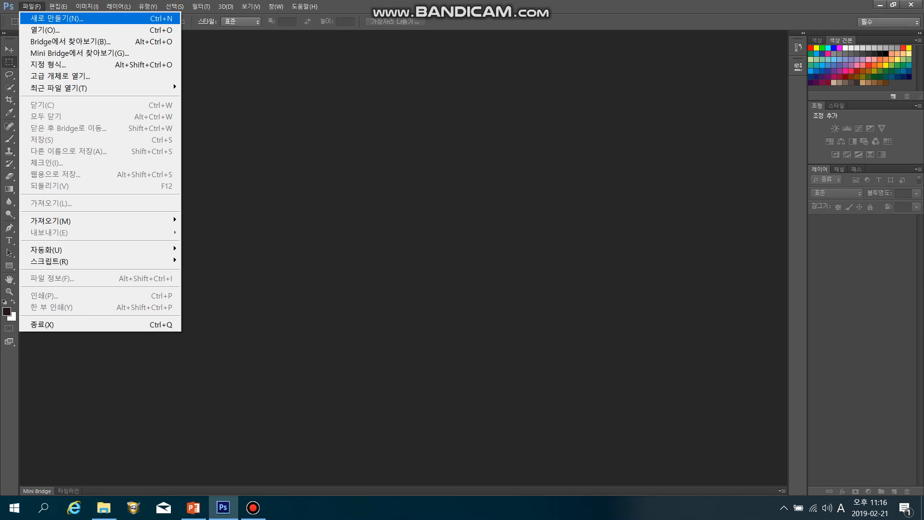
key("Return")
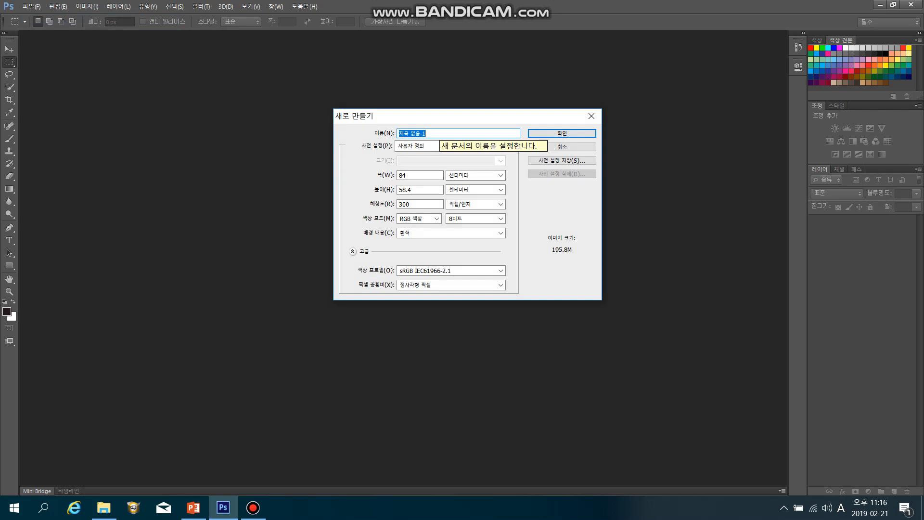
type("1")
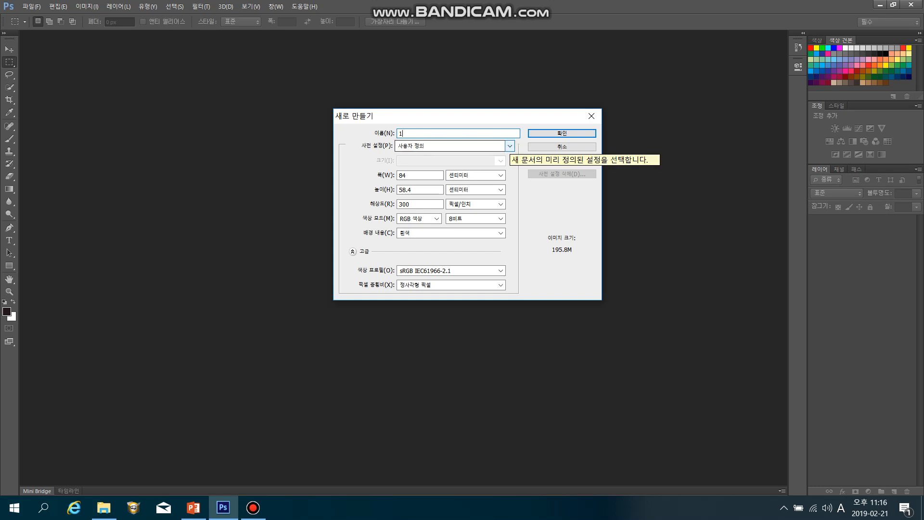
left_click(510, 146)
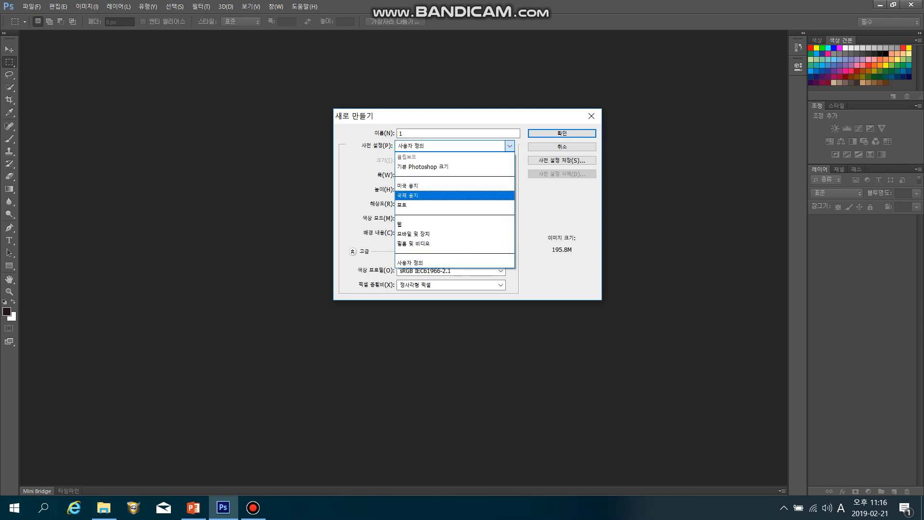
left_click(453, 196)
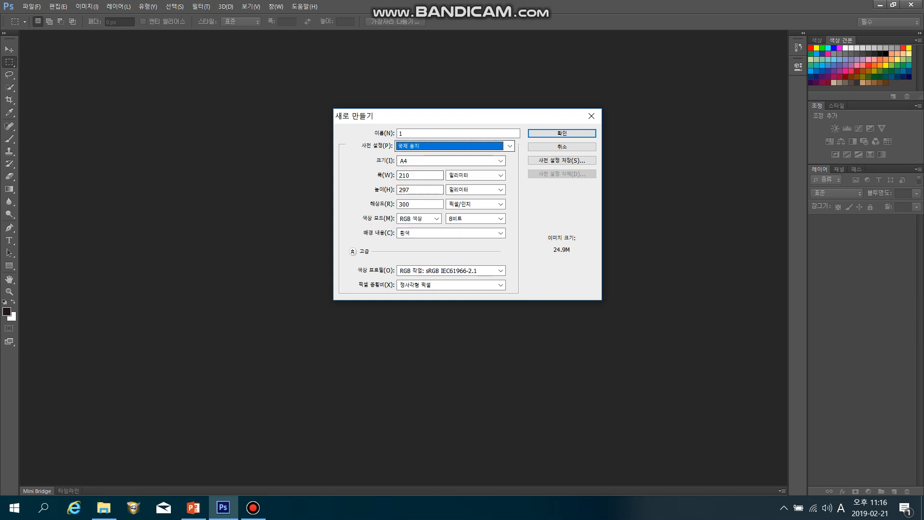
left_click(501, 161)
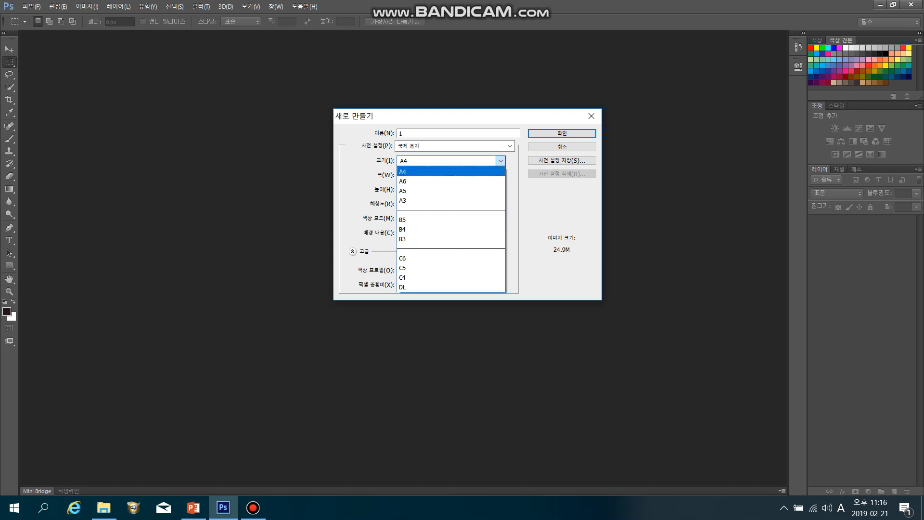
left_click(423, 171)
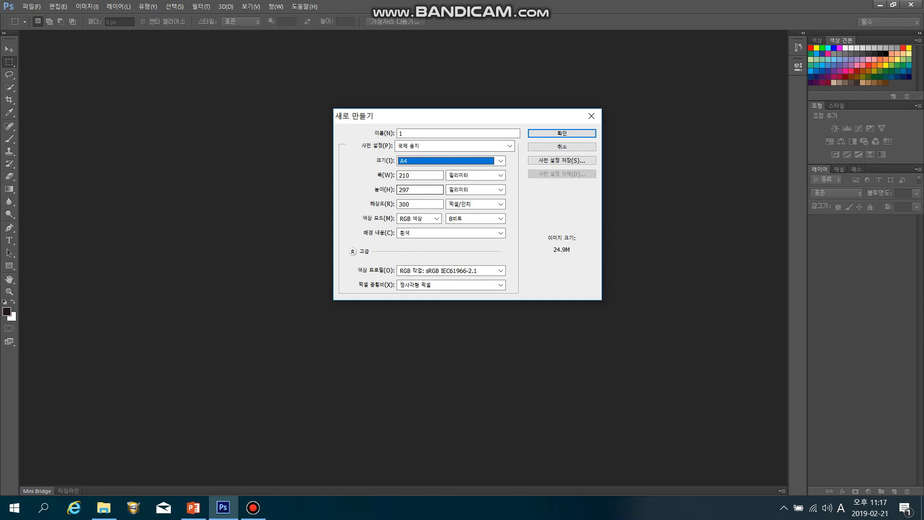
Step: Set the new document's dimension units to centimetres, colour mode to RGB and background contents to white
left_click(500, 175)
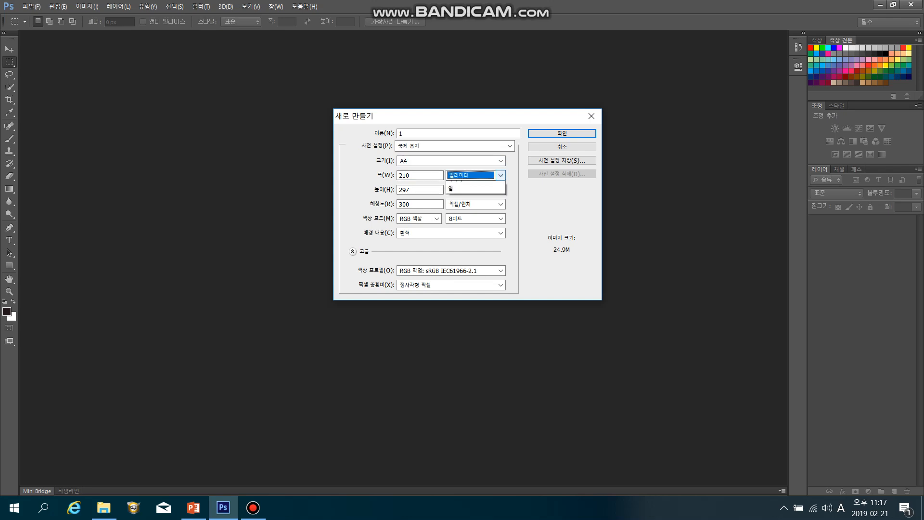
left_click(474, 205)
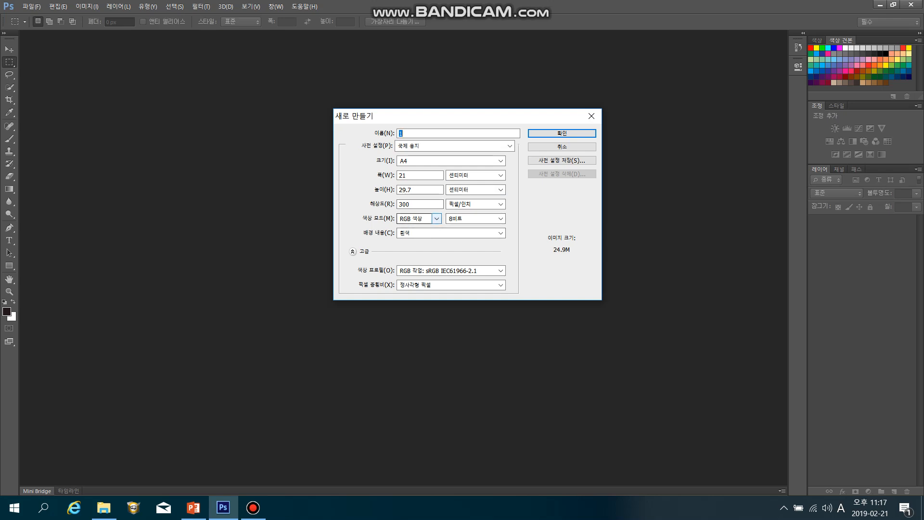
left_click(436, 219)
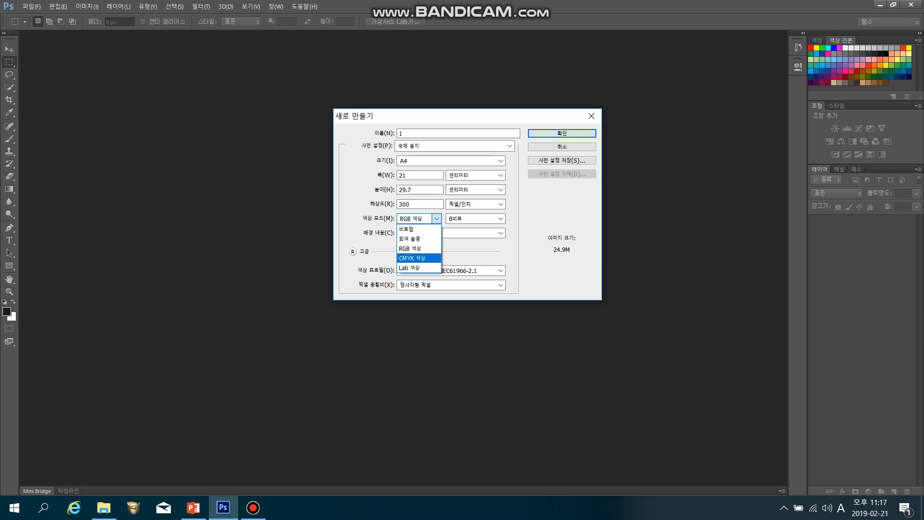
left_click(416, 249)
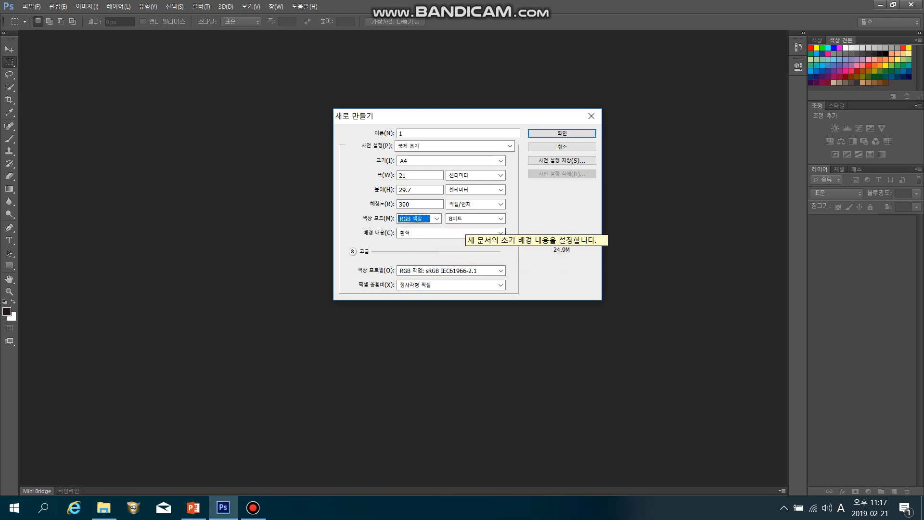
left_click(501, 233)
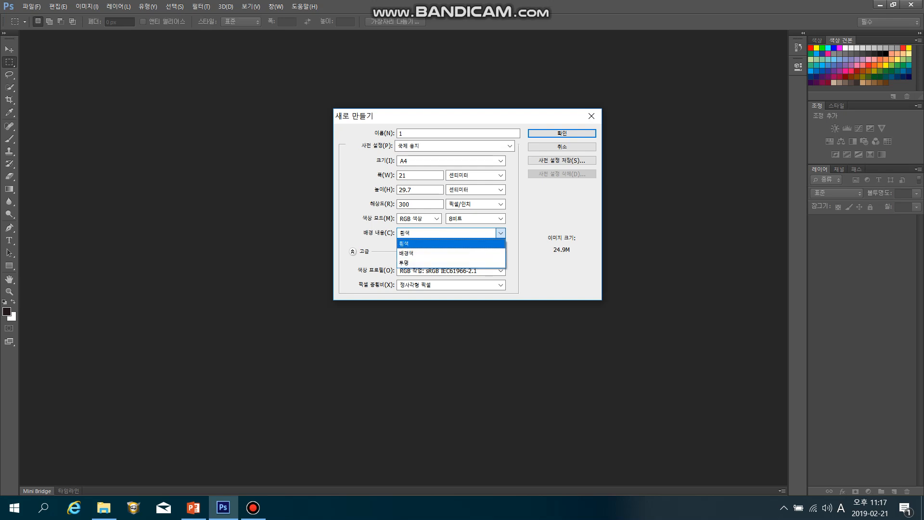
left_click(439, 244)
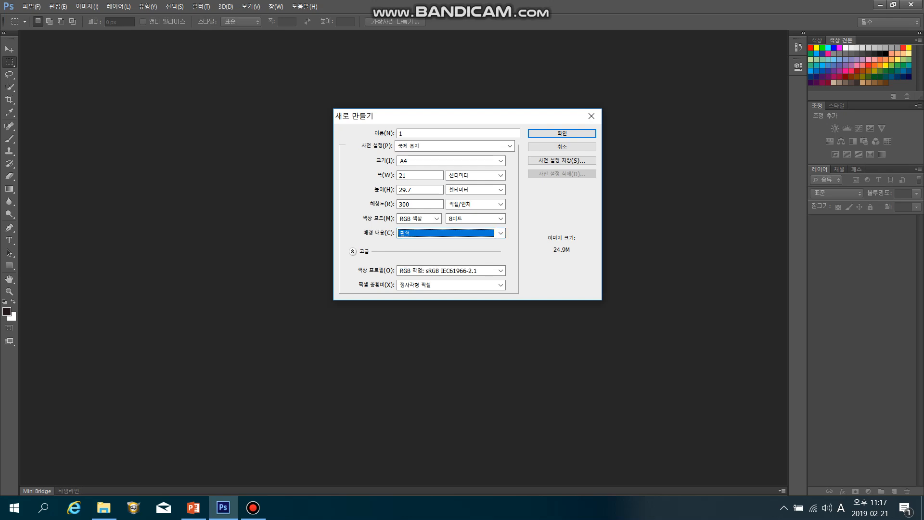
left_click(401, 133)
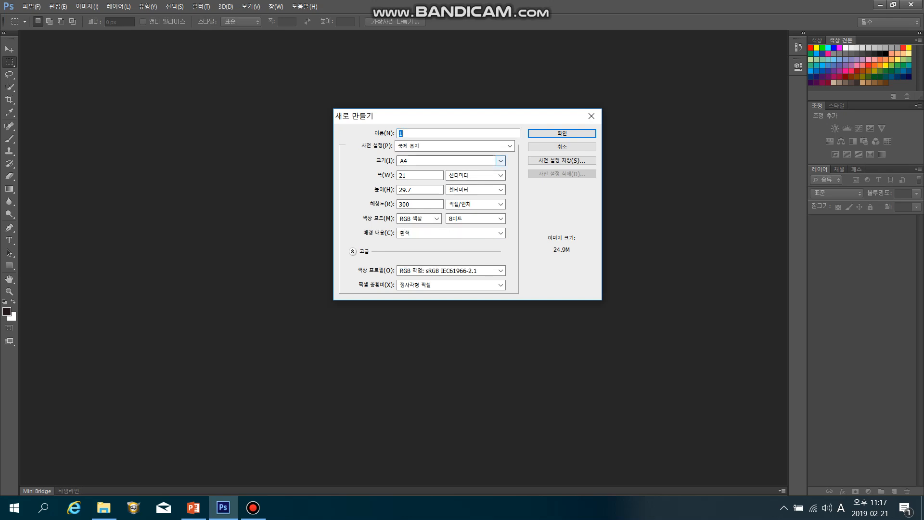
Step: Switch the preset to Custom and create the document 84 cm wide and 58.4 cm high
left_click(510, 146)
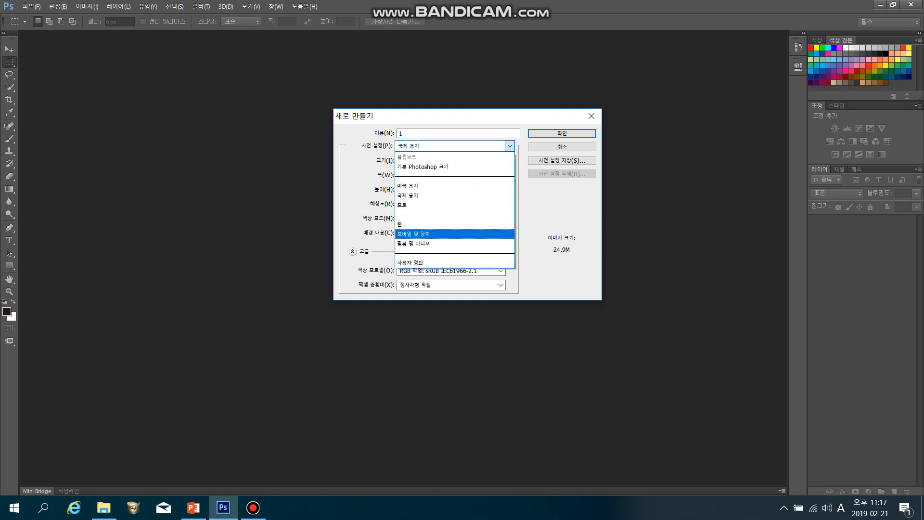
left_click(420, 263)
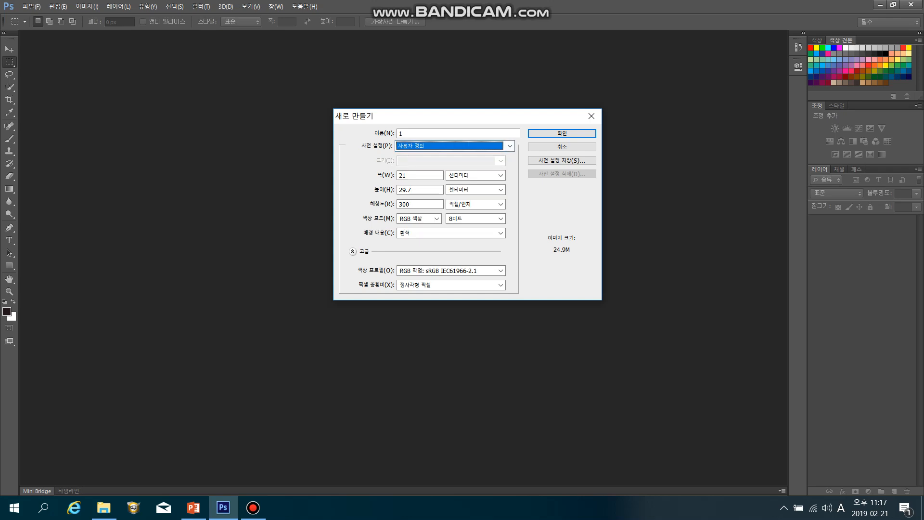
left_click(420, 176)
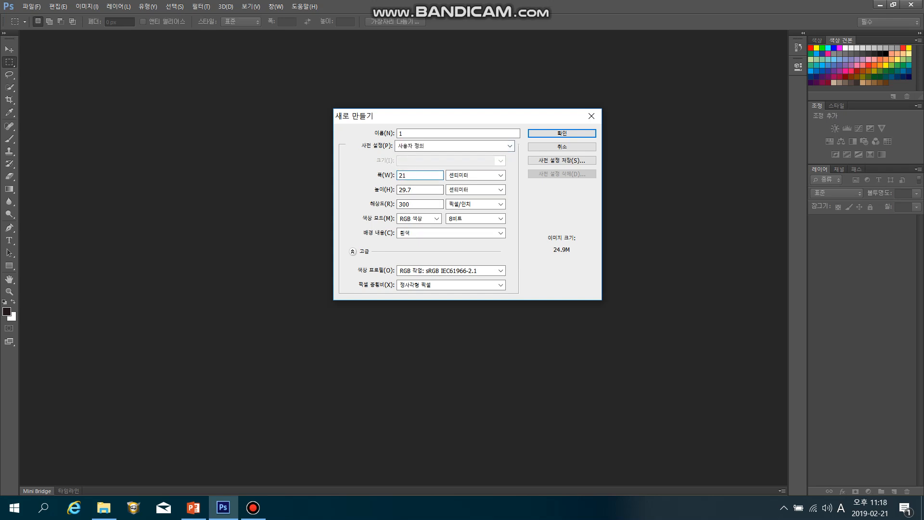
key("BackSpace")
key("BackSpace")
type("84")
key("Tab")
type("58")
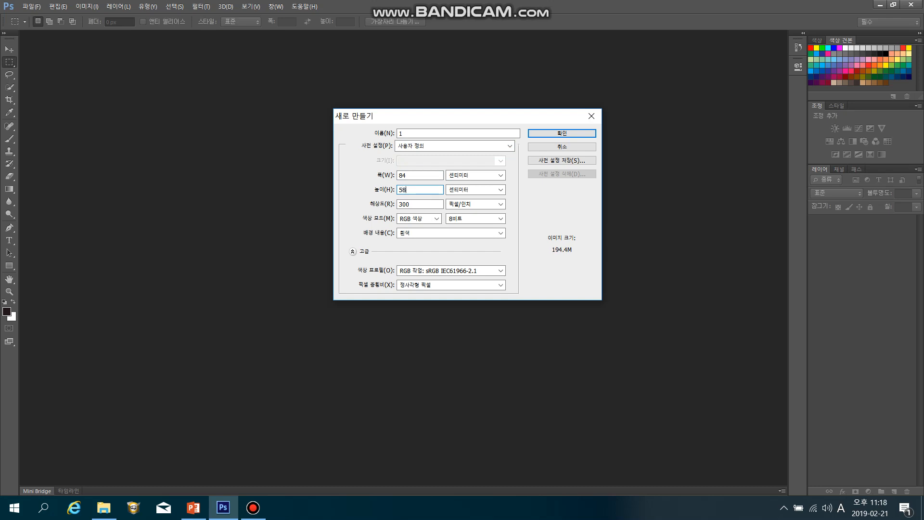
key("BackSpace")
type("8.4")
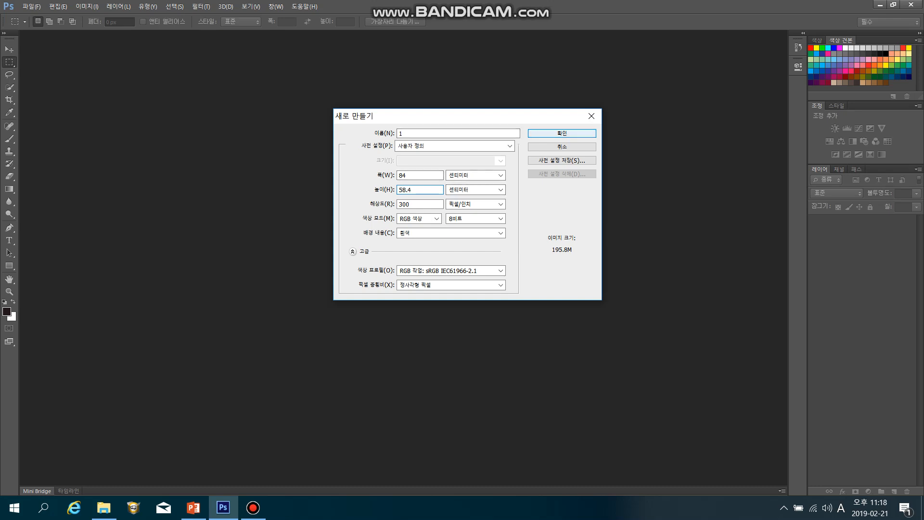
left_click(562, 133)
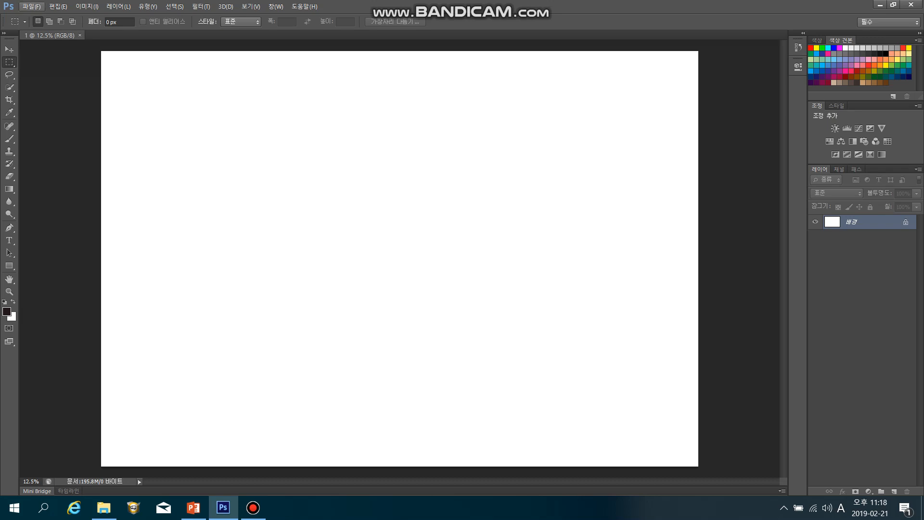
Step: Open the orange fur jacket photo 001a0eeb6199dcfb448986dfba0d43ef from the orenge folder
left_click(32, 6)
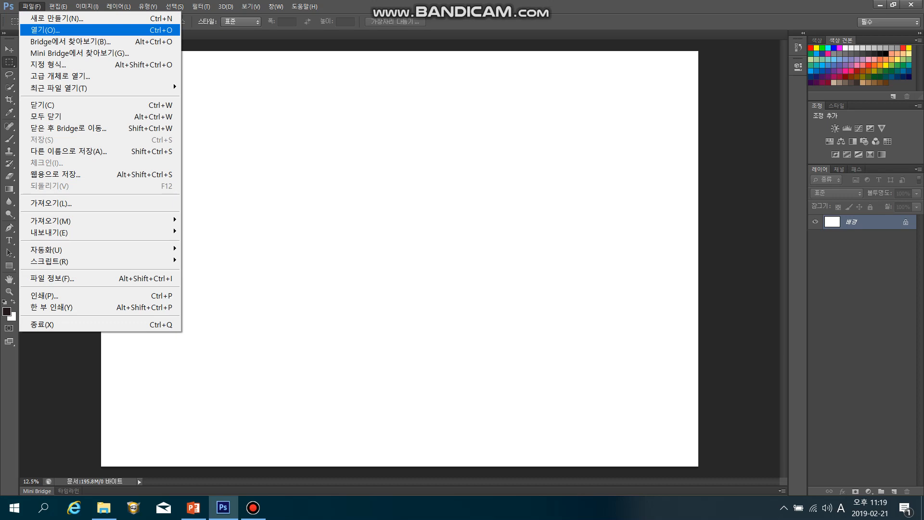
left_click(45, 30)
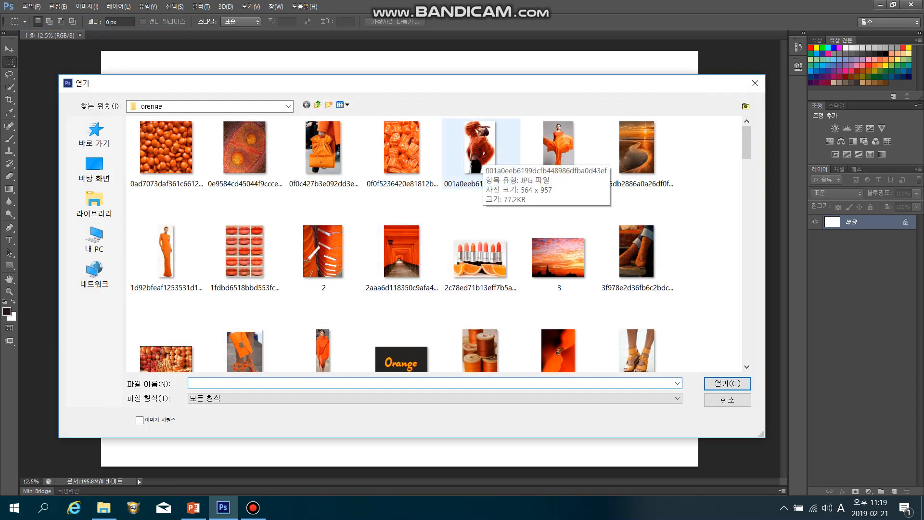
double_click(479, 152)
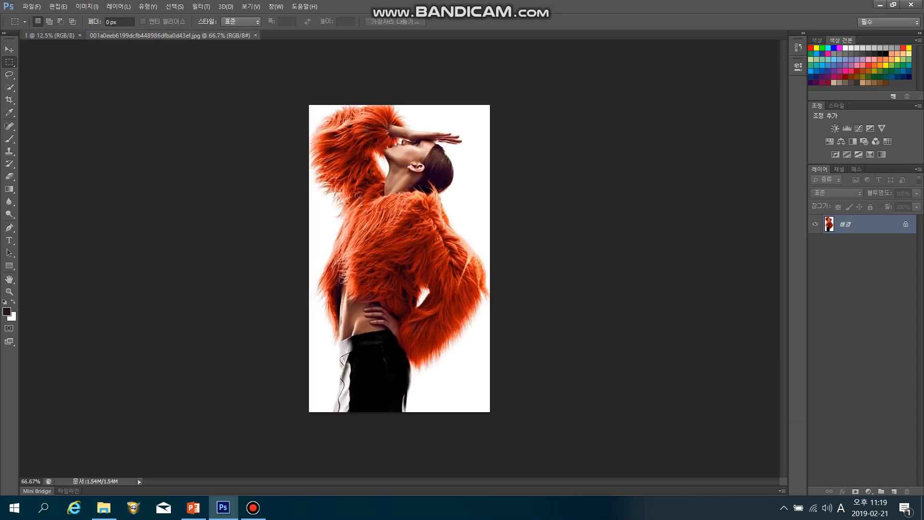
left_click(51, 36)
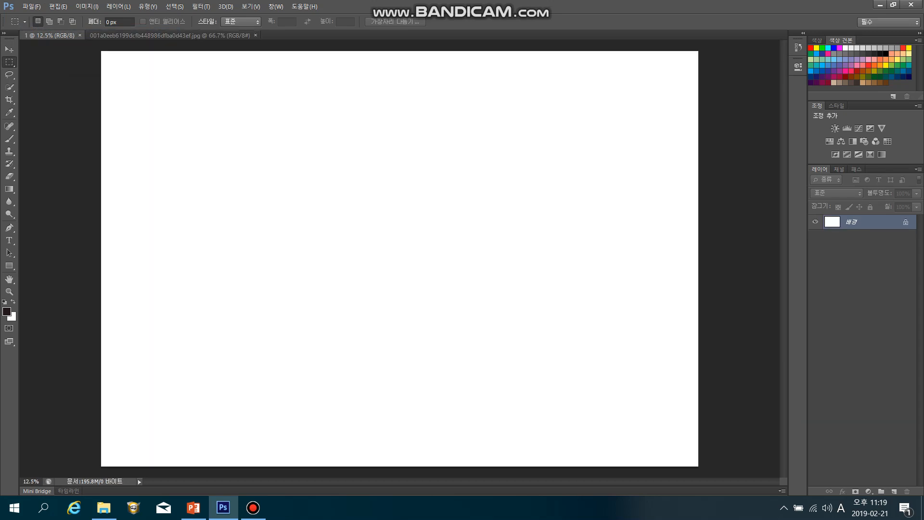
left_click(163, 36)
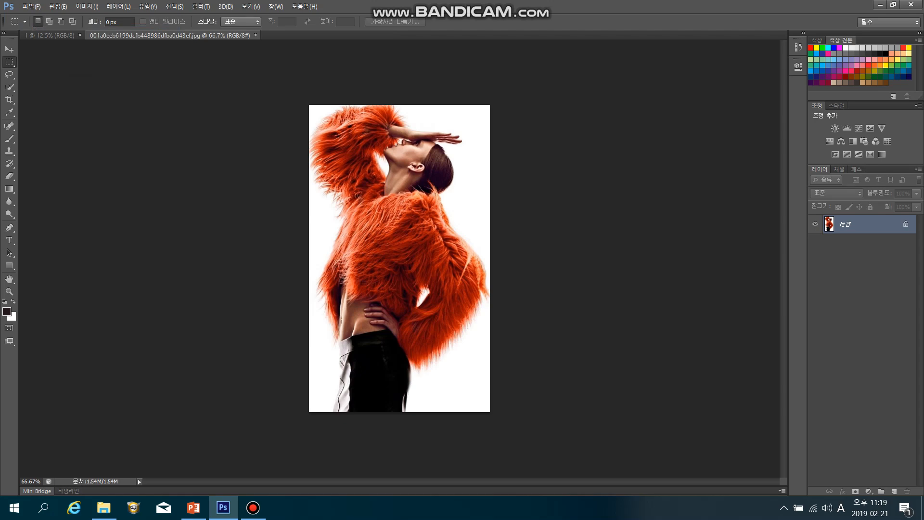
left_click(31, 36)
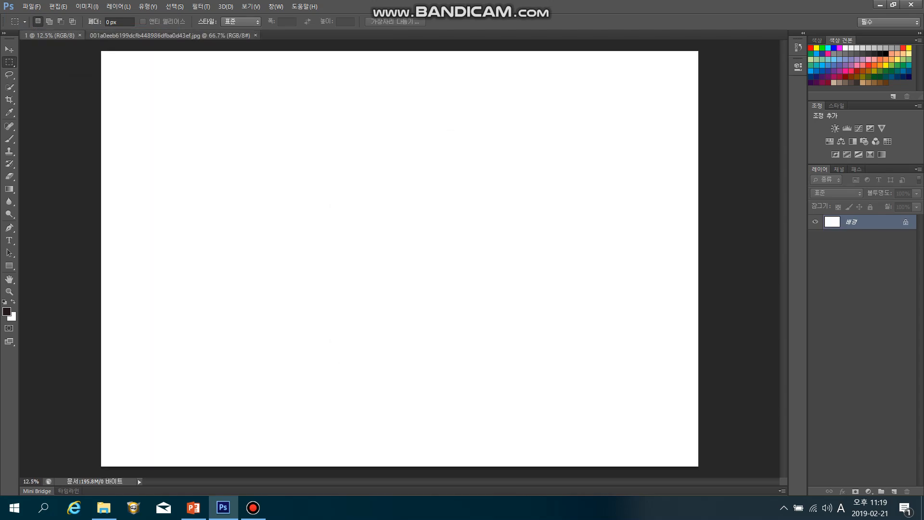
Step: Copy the whole orange fur jacket photo and paste it into document 1
left_click(170, 36)
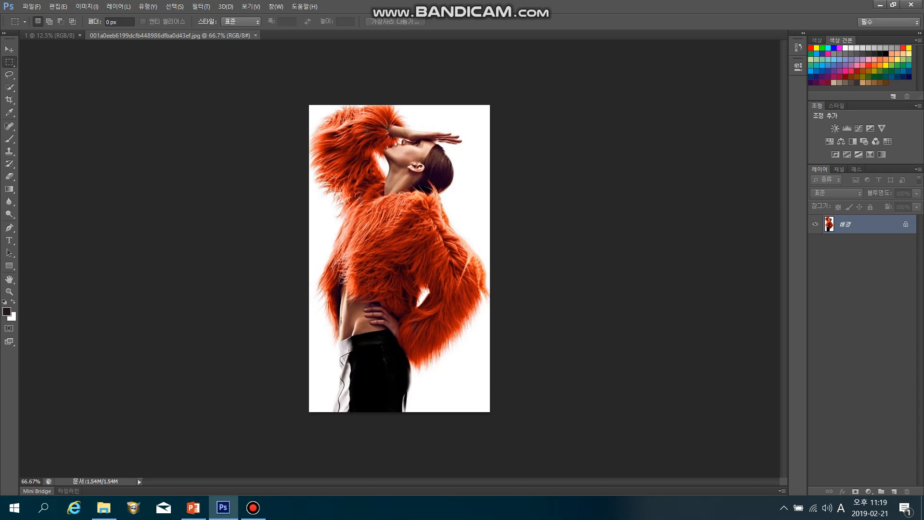
key("ctrl+a")
left_click(50, 35)
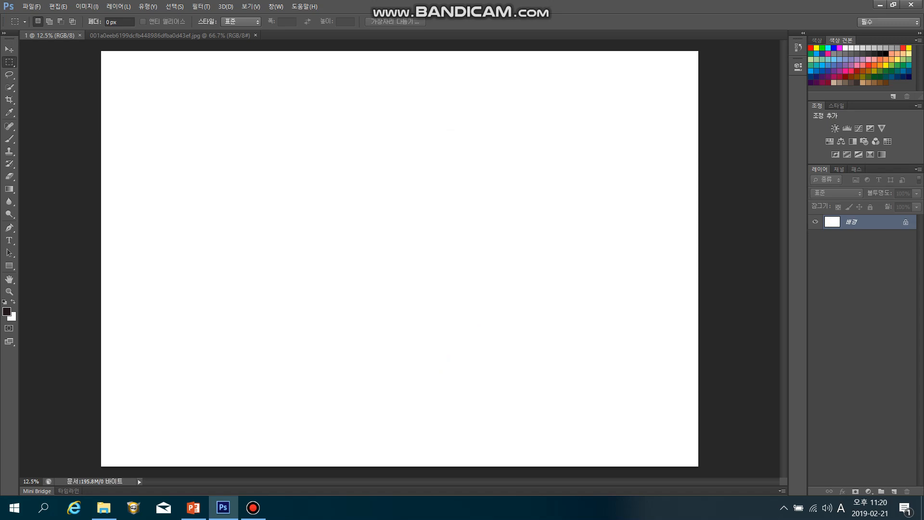
key("ctrl+v")
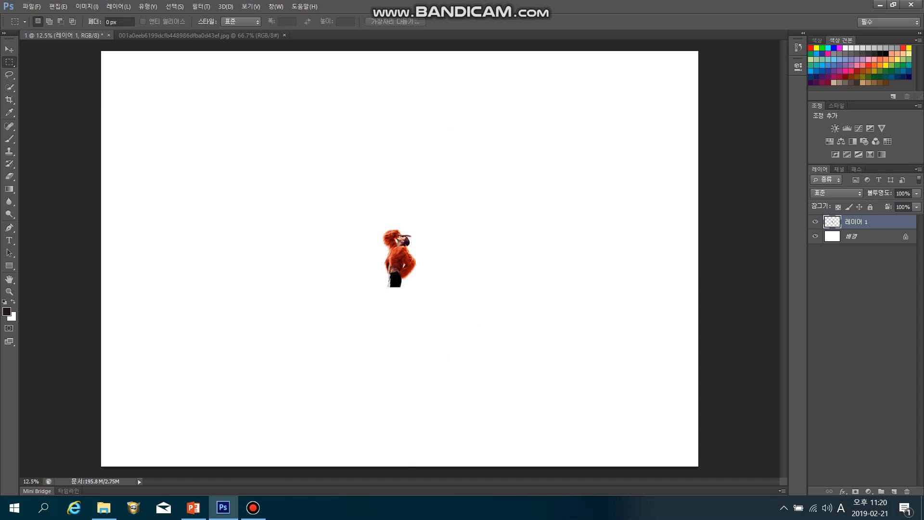
Step: Deselect the orange fur jacket photo and set its image resolution to 300 pixels/inch with resampling on
left_click(199, 36)
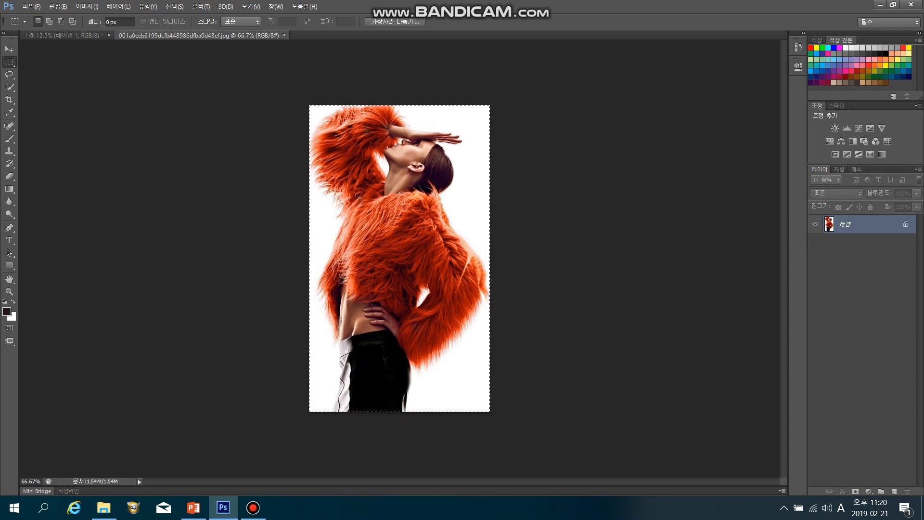
key("ctrl+d")
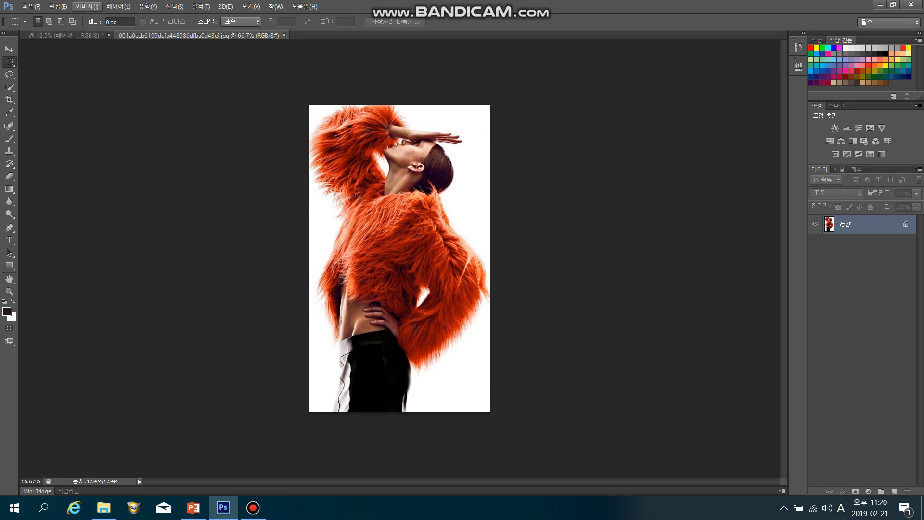
left_click(87, 7)
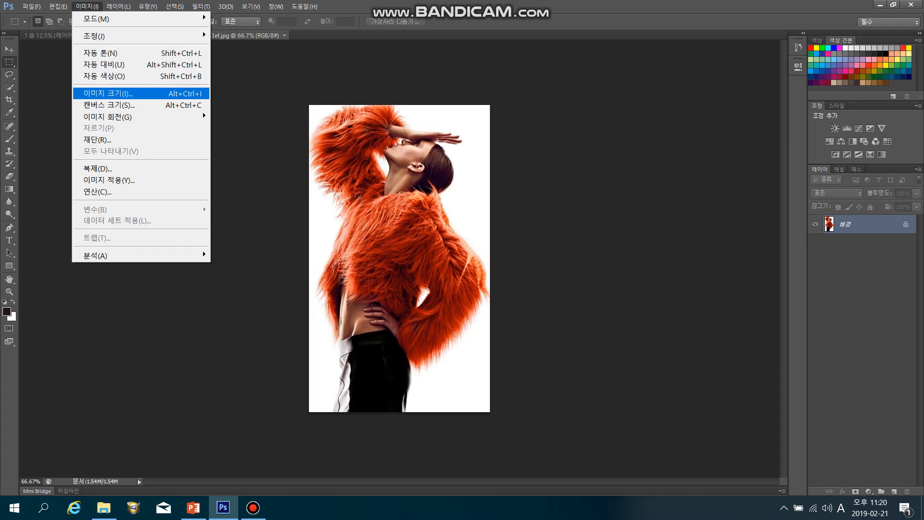
left_click(110, 93)
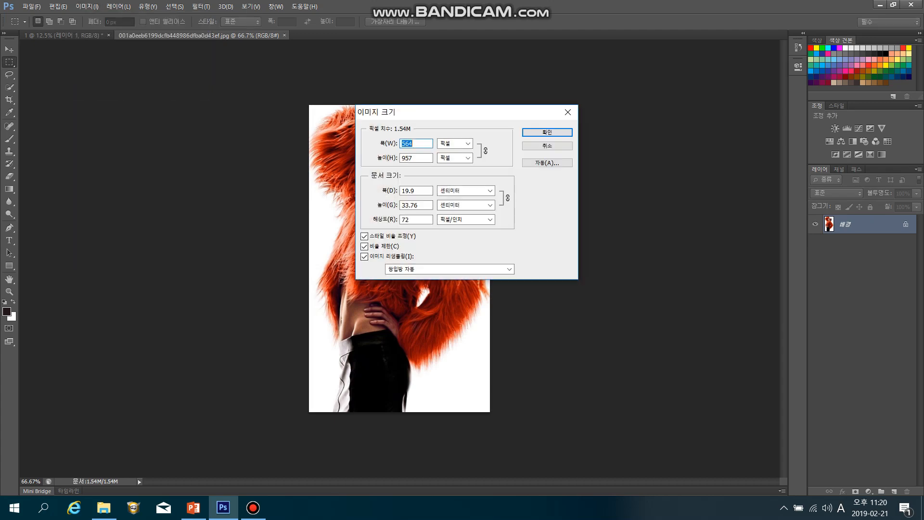
left_click_drag(461, 111, 640, 95)
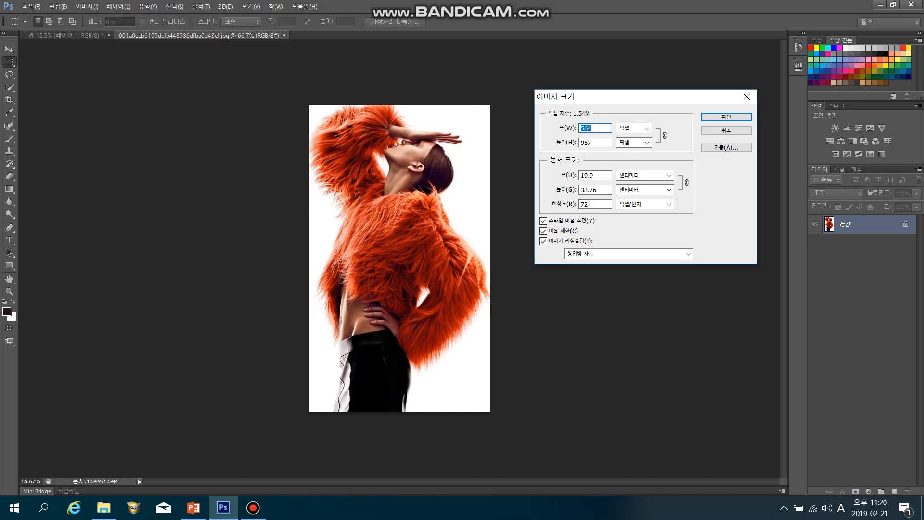
left_click(595, 204)
type("300")
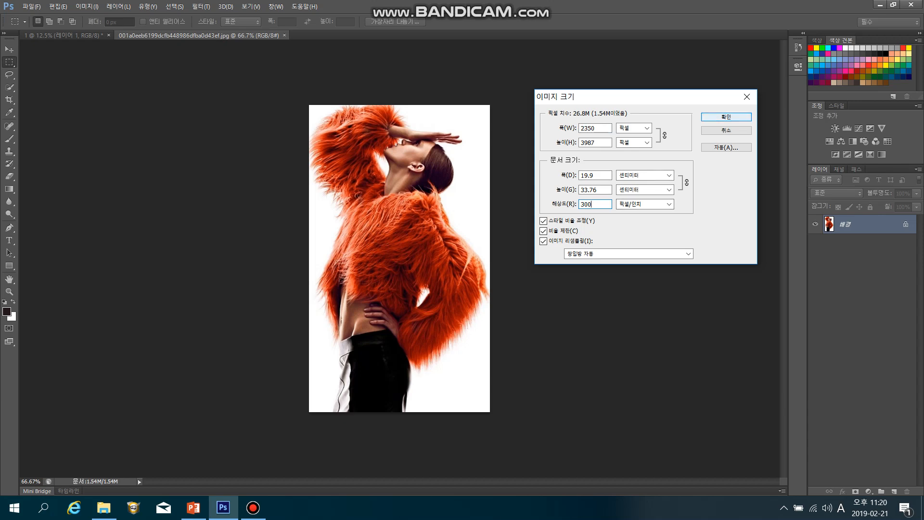
key("Return")
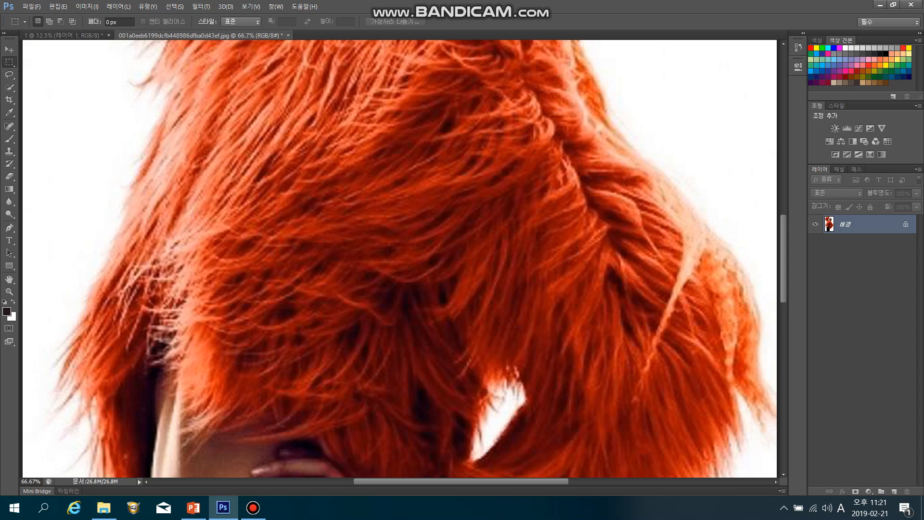
key("ctrl+0")
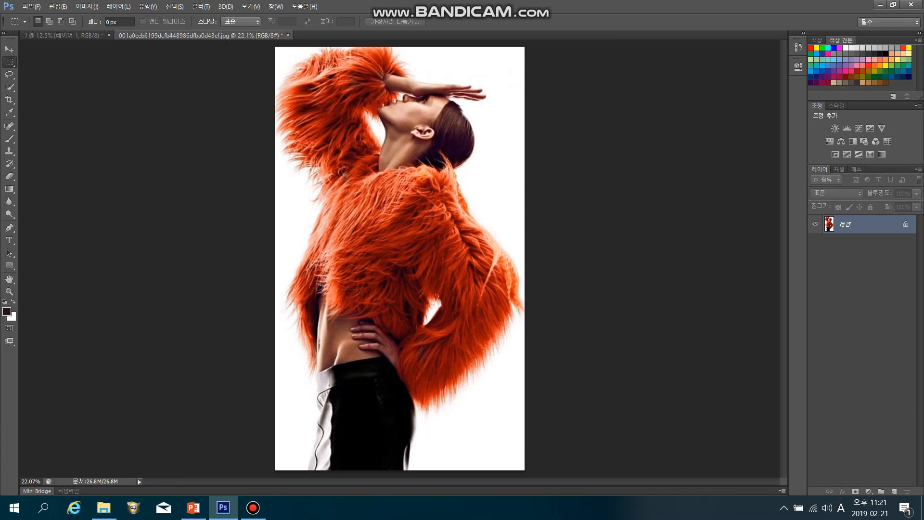
left_click(193, 507)
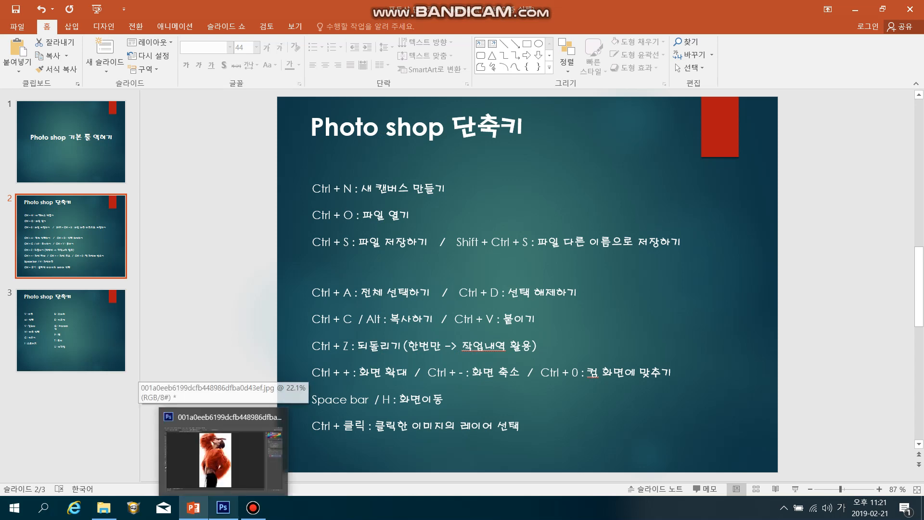
left_click(223, 508)
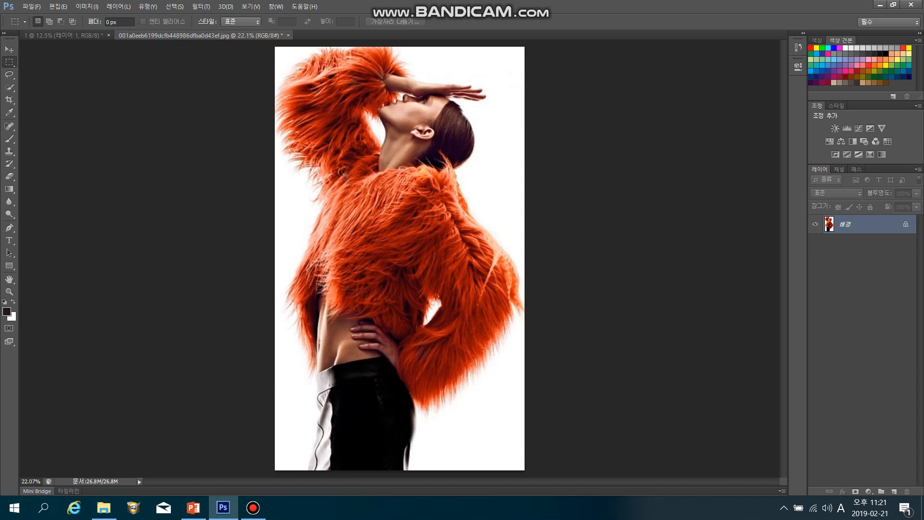
Step: Copy the whole 300 ppi orange fur jacket photo and paste it into document 1 as a new layer
key("ctrl+a")
key("ctrl+c")
key("ctrl+Tab")
key("ctrl+v")
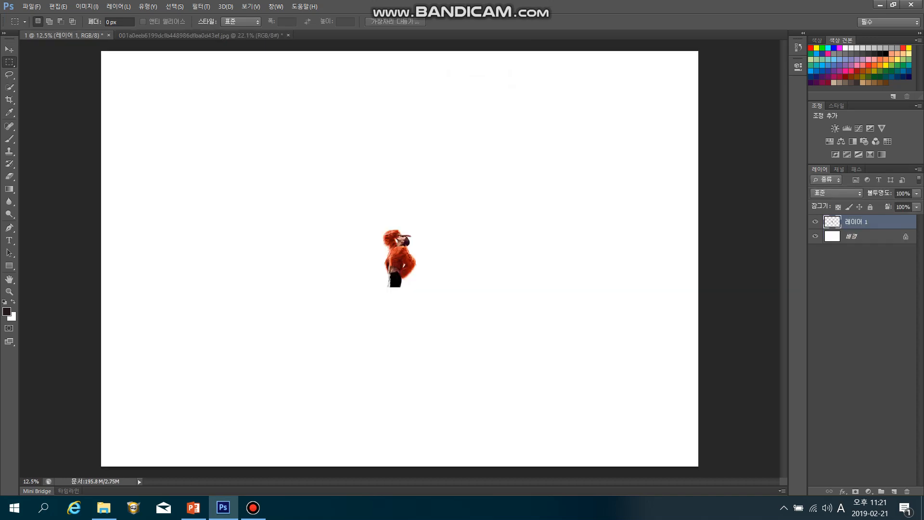
key("ctrl+v")
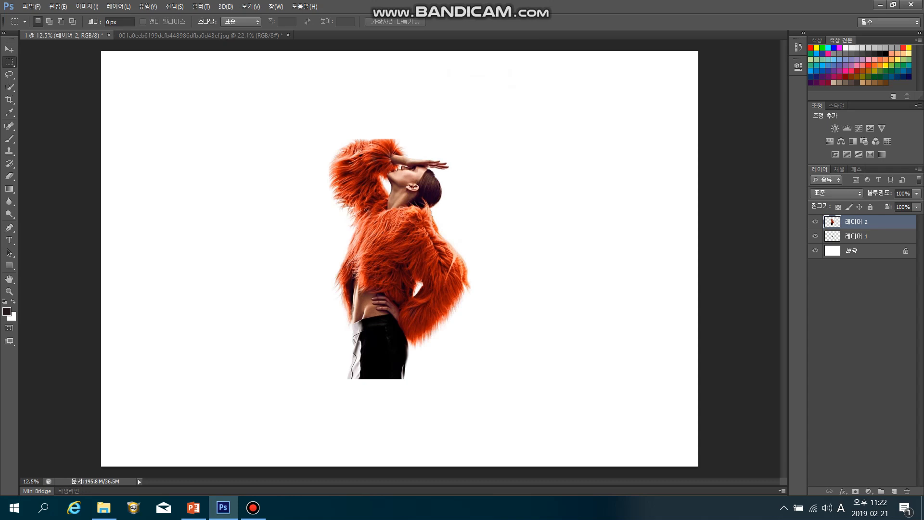
Step: Examine the image quality of the newly pasted larger jacket photo up close in document 1
key("ctrl+plus")
key("ctrl+plus")
key("ctrl+plus")
key("ctrl+plus")
key("ctrl+plus")
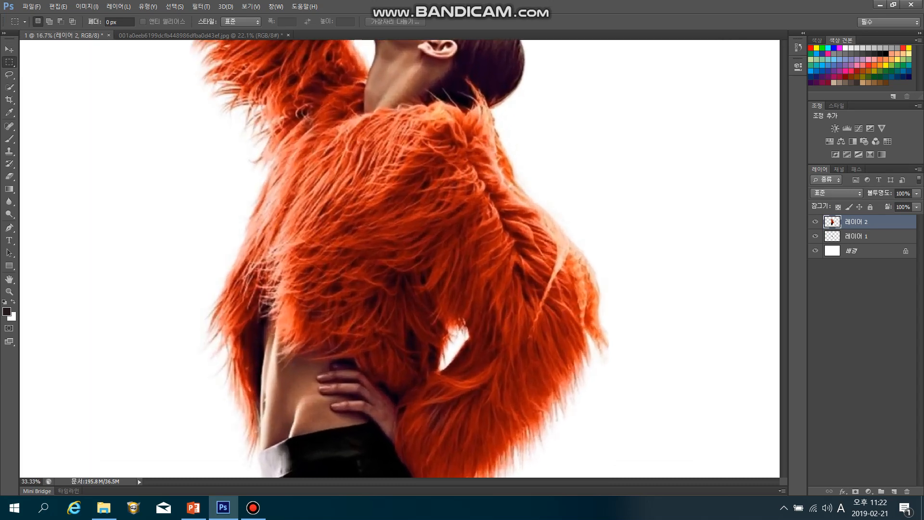
key("ctrl+minus")
key("ctrl+minus")
key("ctrl+minus")
key("ctrl+minus")
key("ctrl+minus")
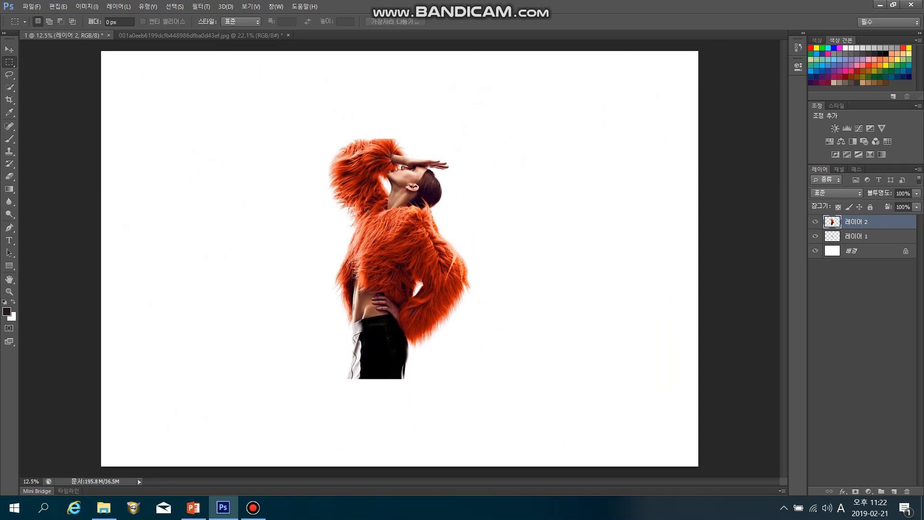
Step: Hide the larger jacket layer while examining the small jacket photo's quality up close, and show the layer again
left_click(815, 221)
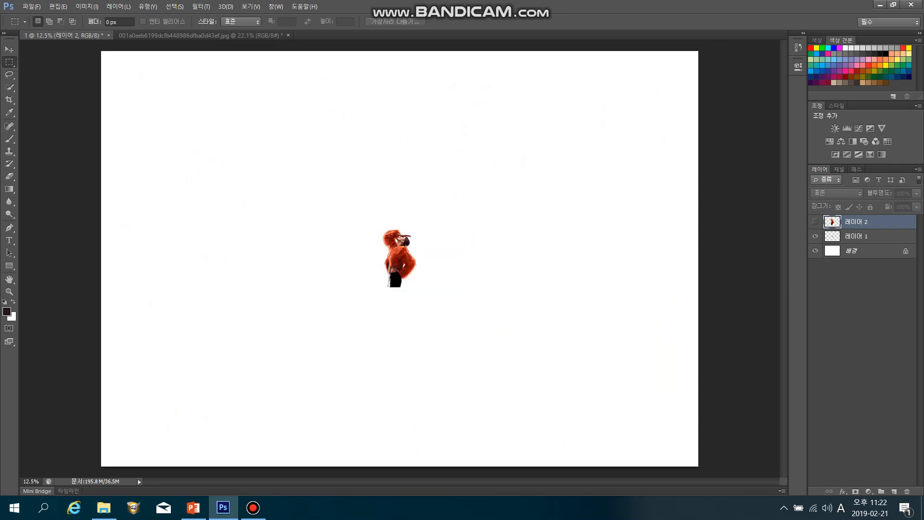
key("ctrl+plus")
key("ctrl+plus")
key("ctrl+plus")
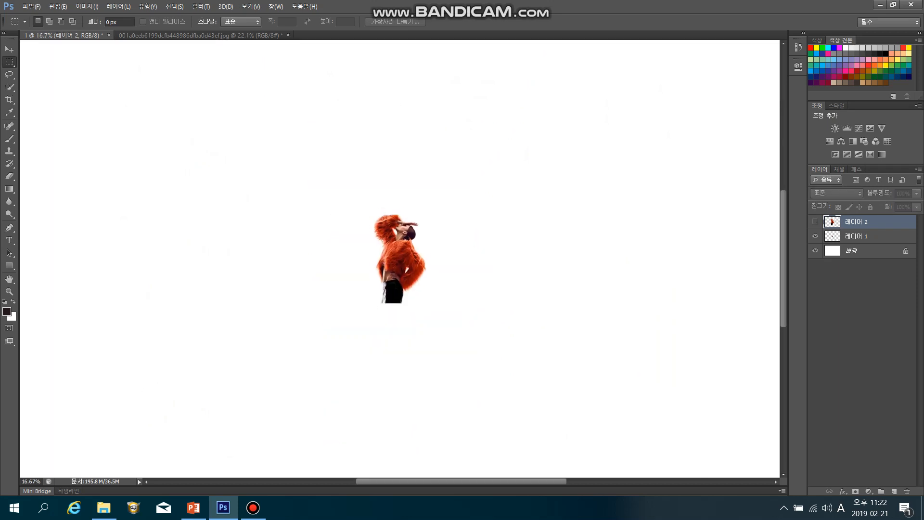
key("ctrl+plus")
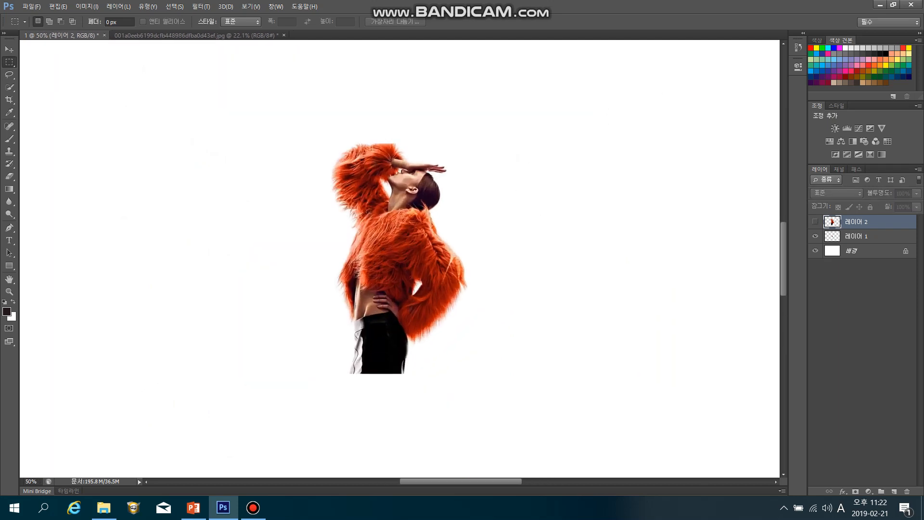
key("ctrl+plus")
key("ctrl+plus")
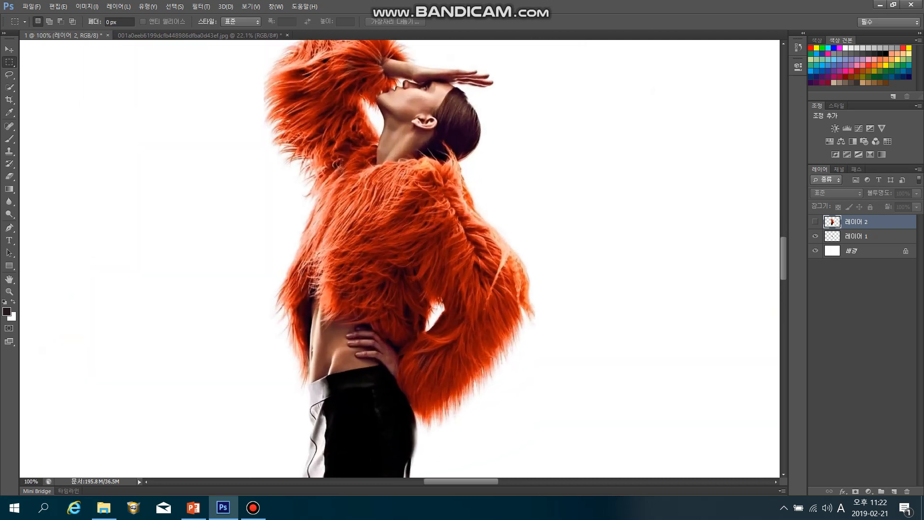
key("ctrl+plus")
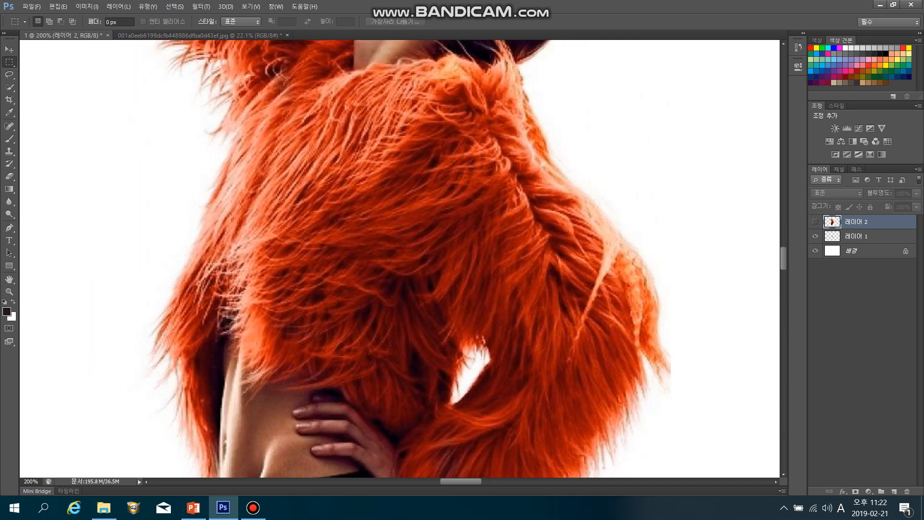
key("ctrl+minus")
key("ctrl+minus")
key("ctrl+minus")
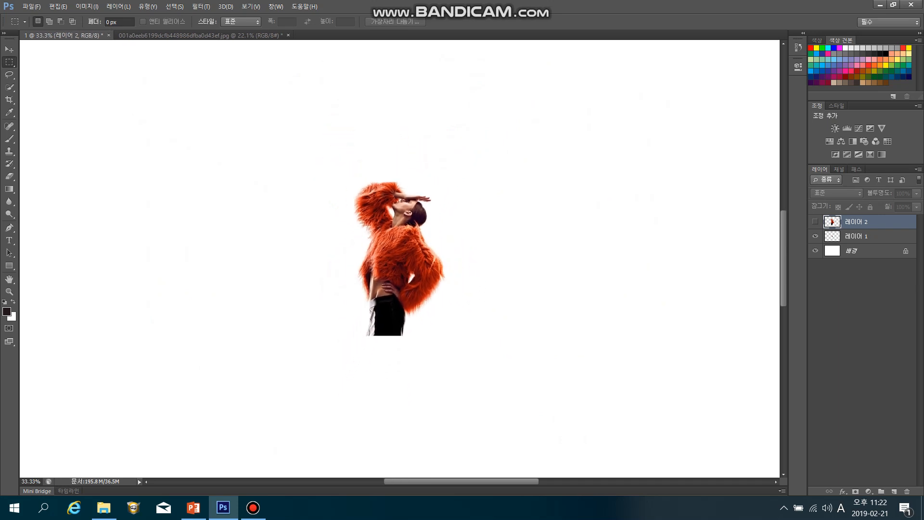
key("ctrl+0")
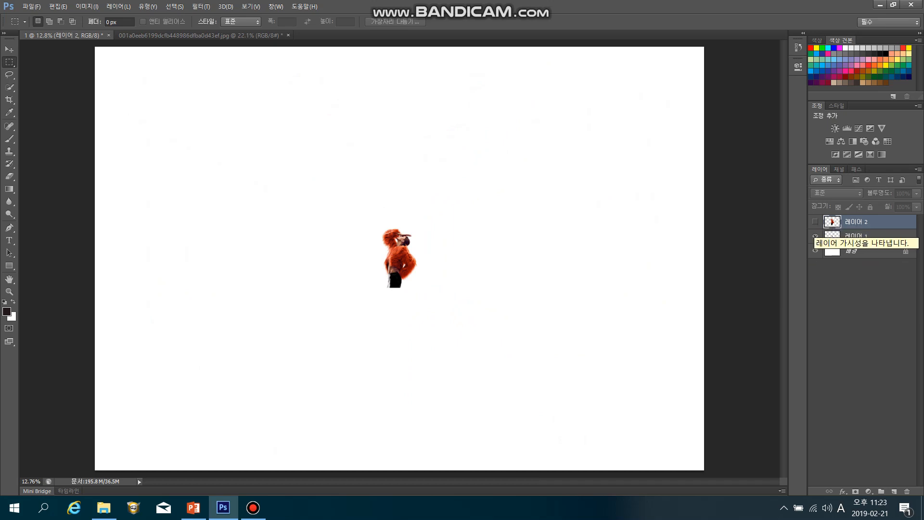
left_click(815, 222)
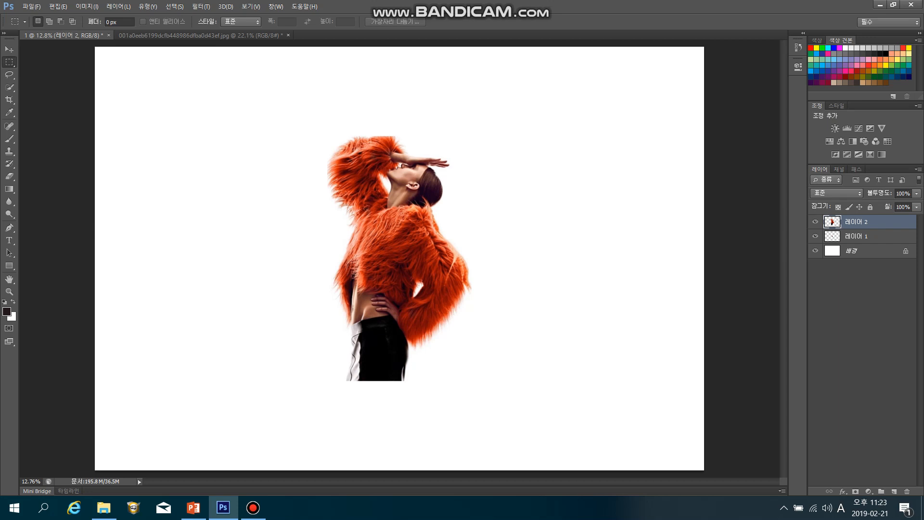
Step: Delete 레이어 1 with the small, low-resolution jacket photo
left_click(866, 237)
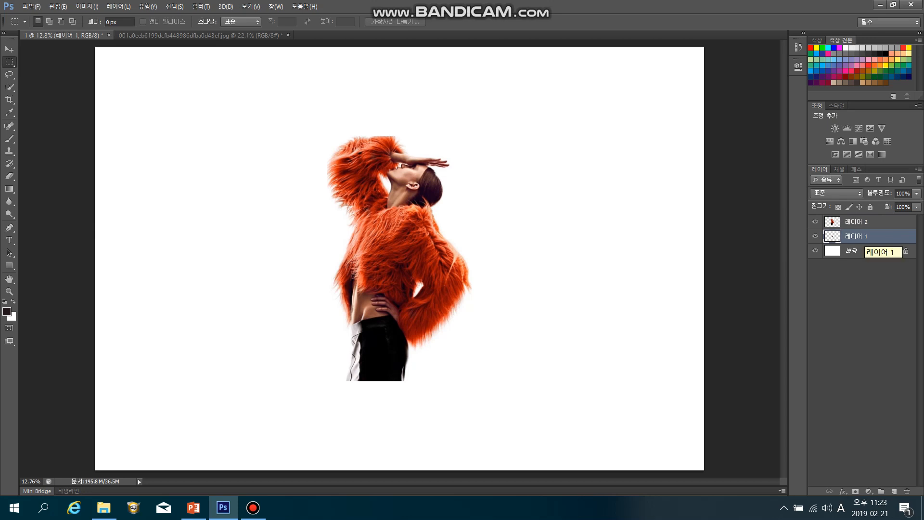
left_click(816, 235)
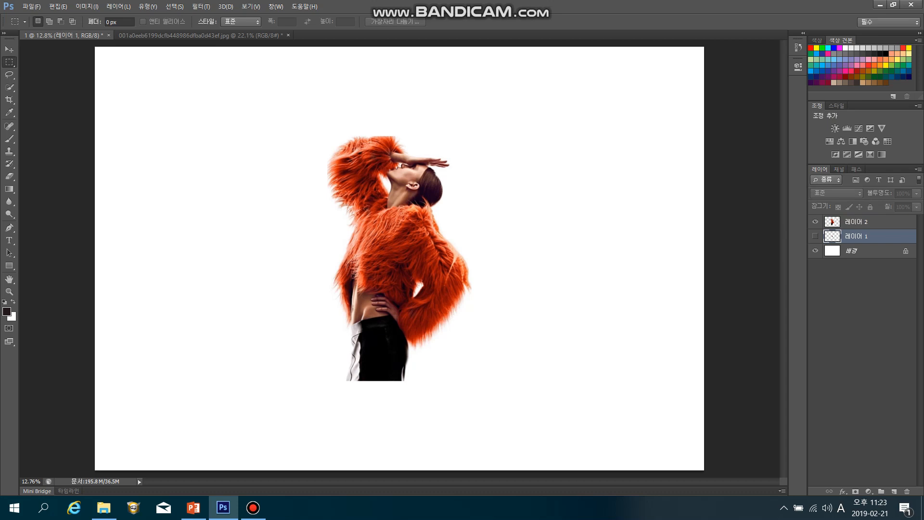
left_click_drag(833, 236, 907, 491)
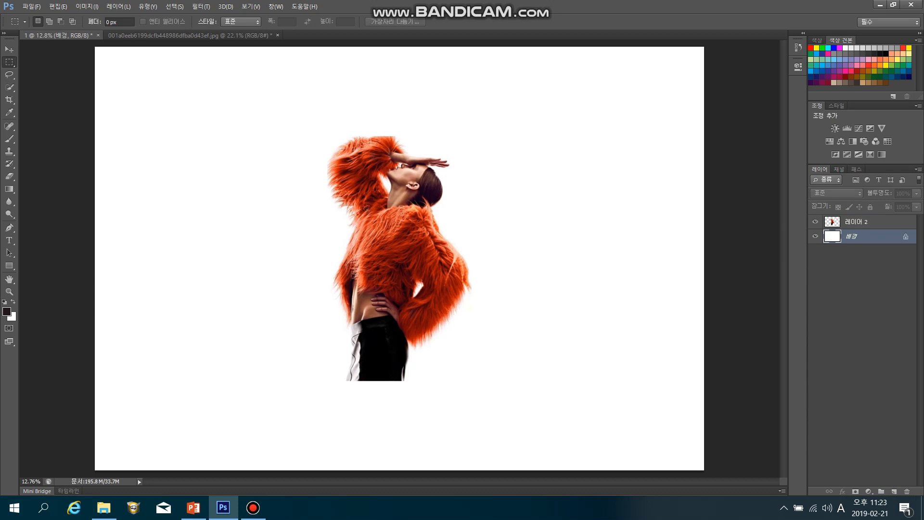
left_click(816, 221)
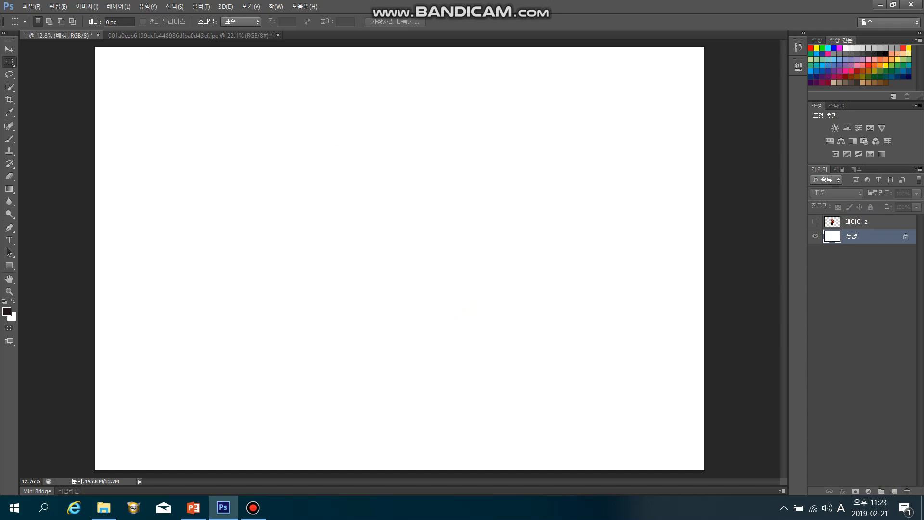
left_click(815, 222)
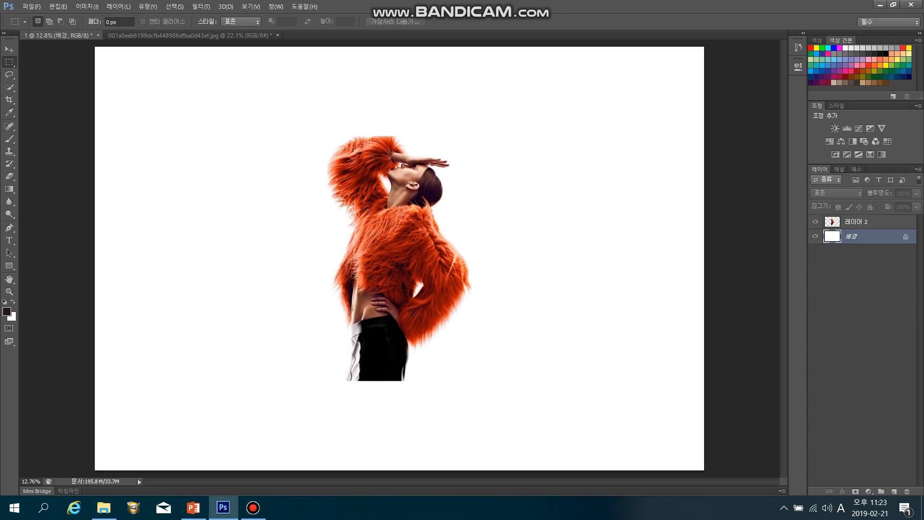
left_click(190, 35)
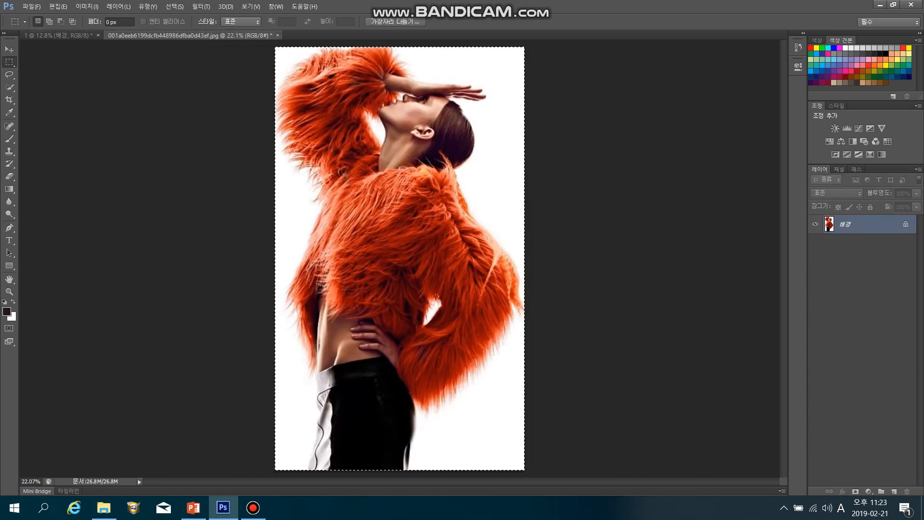
left_click(58, 35)
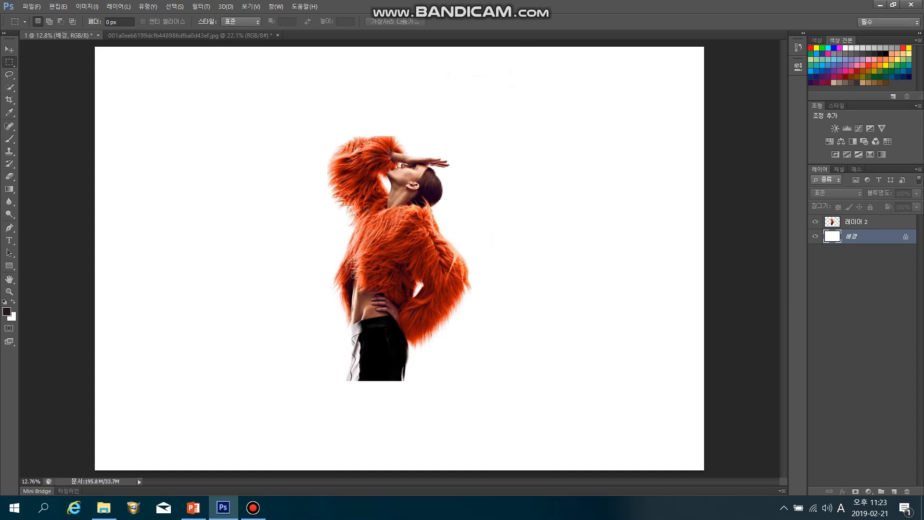
Step: Place the orange gate corridor photo 2aaa6d118350c9afa47a3723c51f9e48 from the orenge folder into document 1 at its default size
key("alt")
left_click(32, 7)
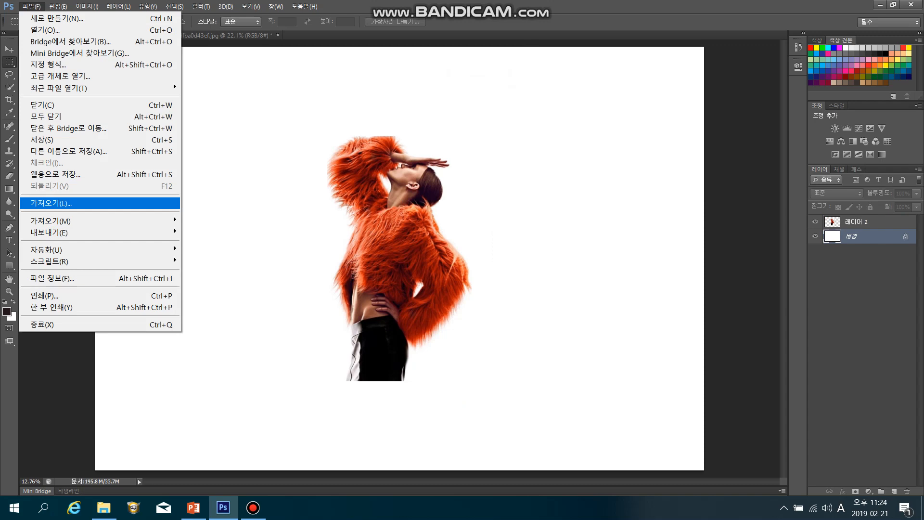
left_click(53, 203)
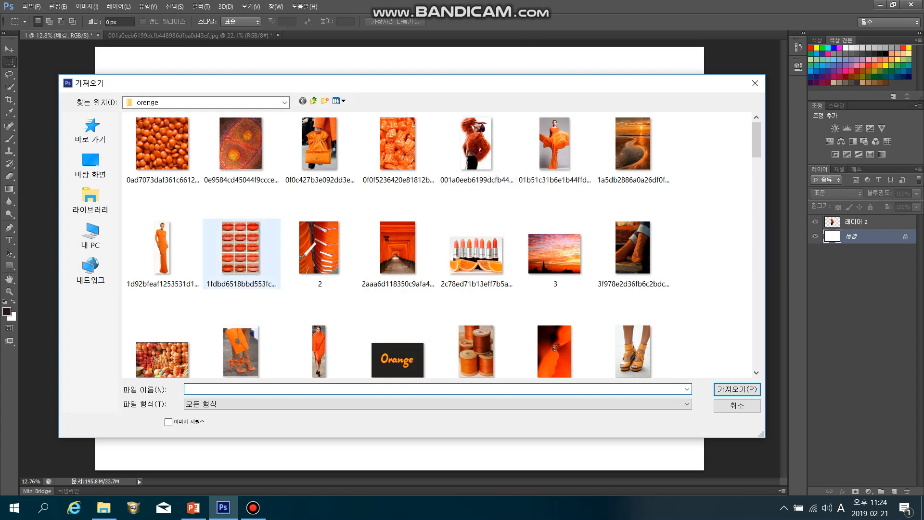
double_click(397, 248)
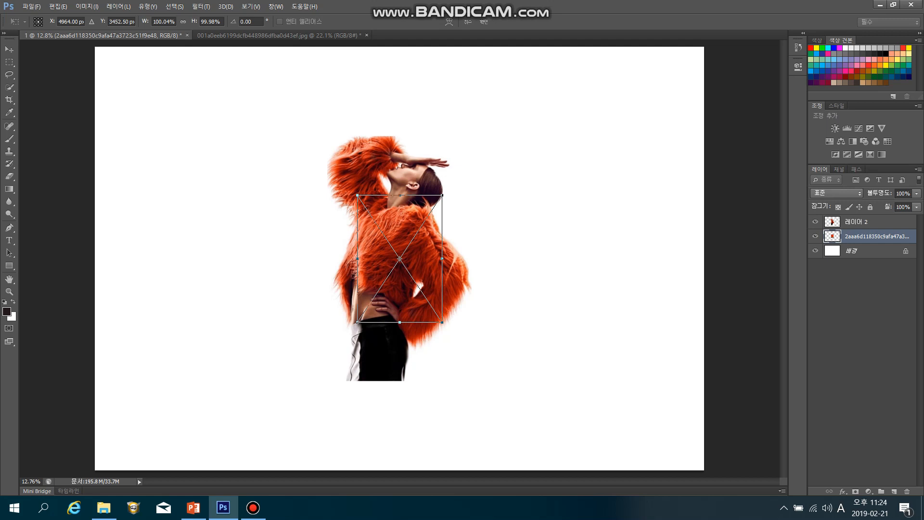
key("Return")
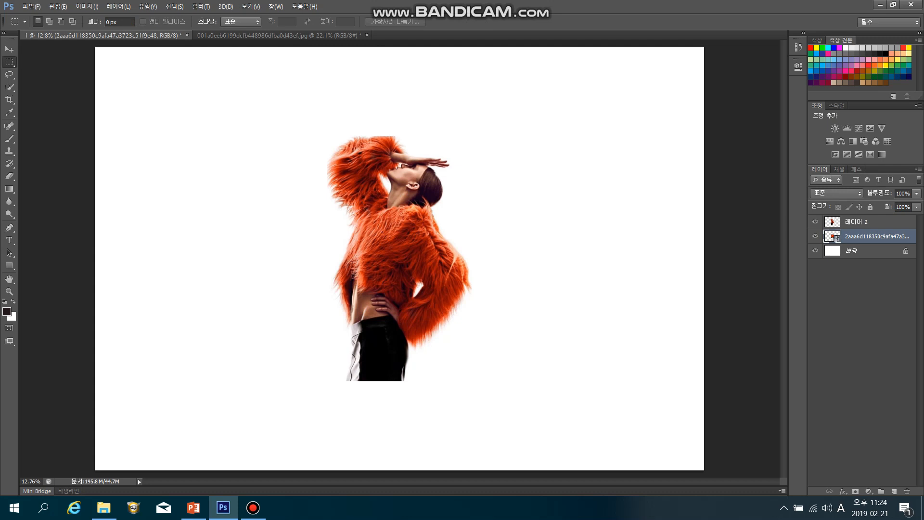
Step: Open the source contents of the placed gate corridor smart object to view them, and return to document 1
double_click(833, 237)
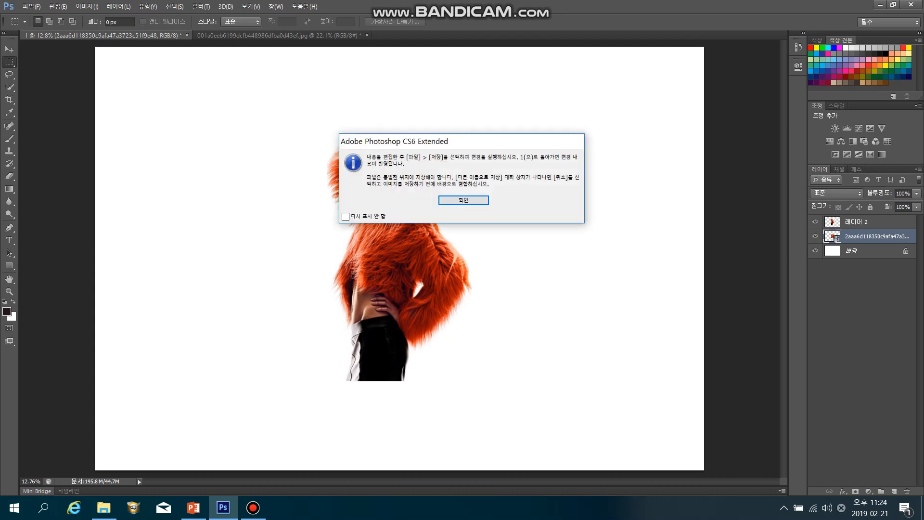
key("Return")
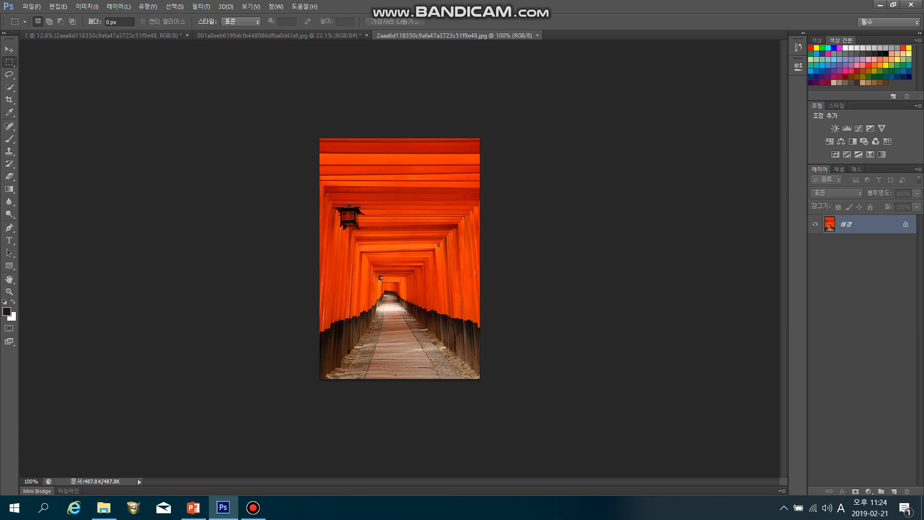
left_click(104, 35)
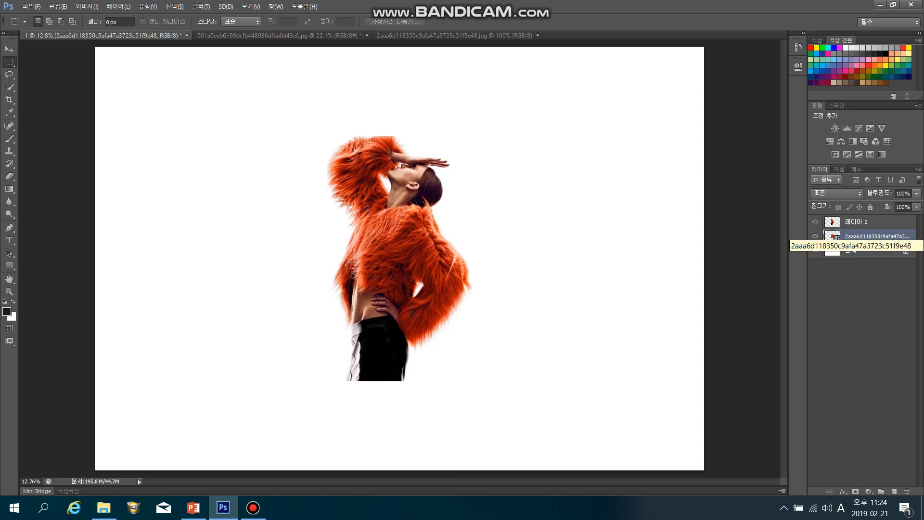
Step: Bring up the available layer commands for the placed gate corridor smart object
right_click(852, 236)
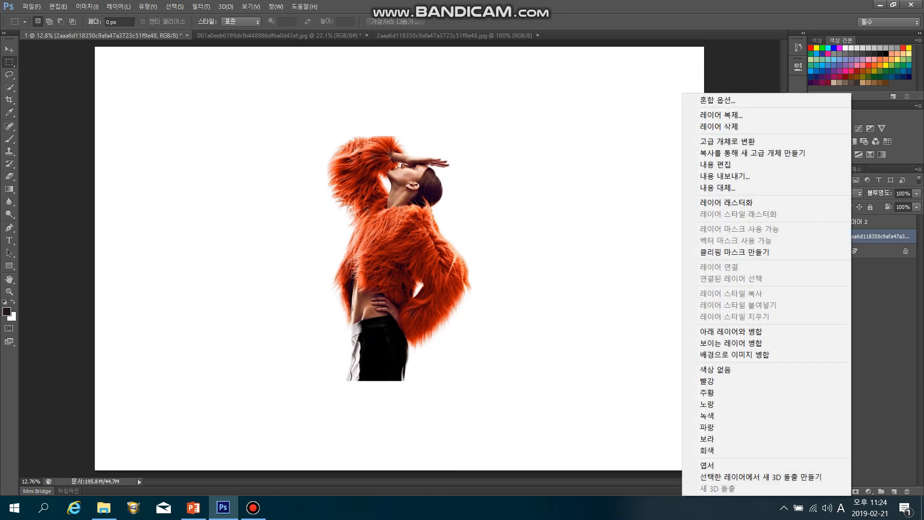